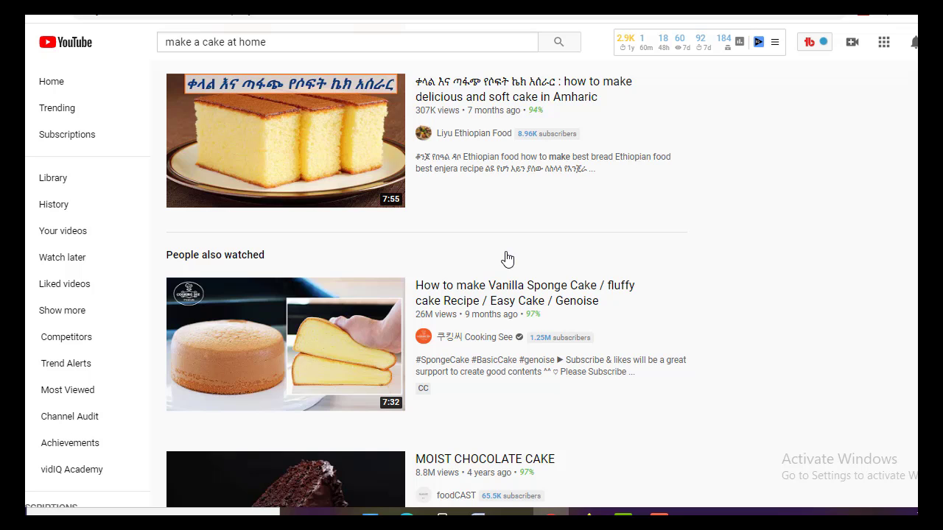
Look through the video results for "make a cake at home".
mouse_move(450, 238)
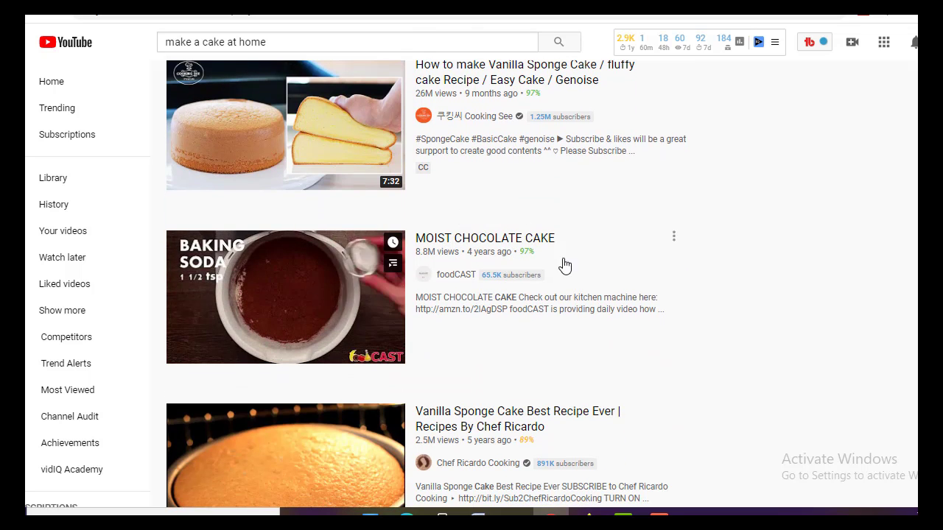
scroll(564, 332, down, 3)
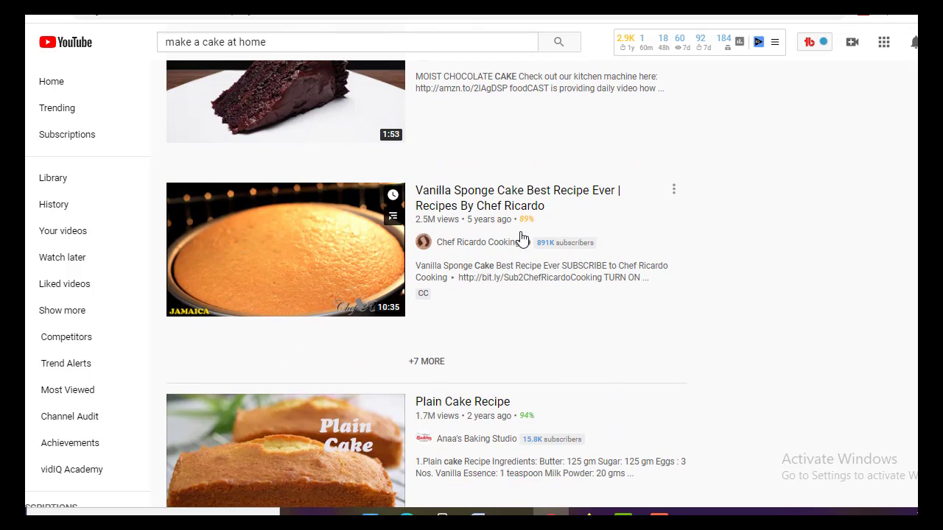
scroll(568, 362, down, 5)
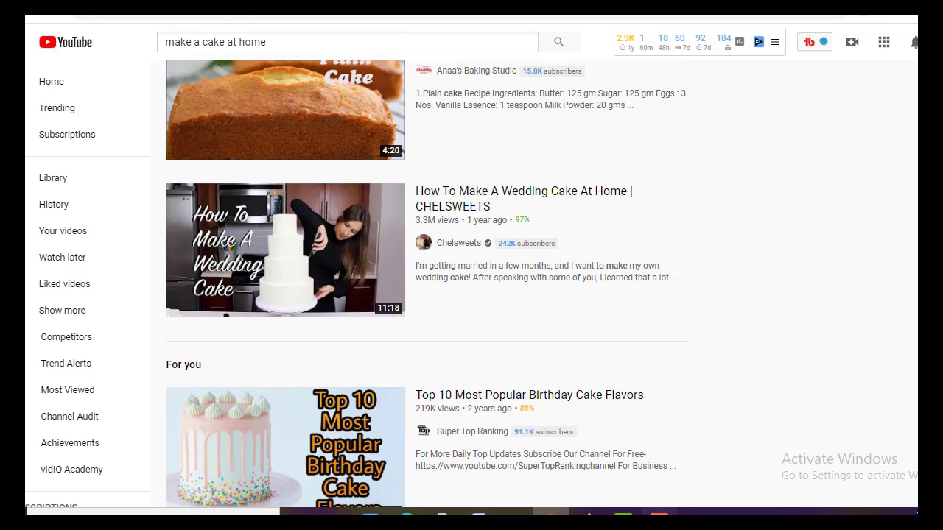
Replace the query "motivational video study" in the YouTube search with "hoiw to make".
click(659, 517)
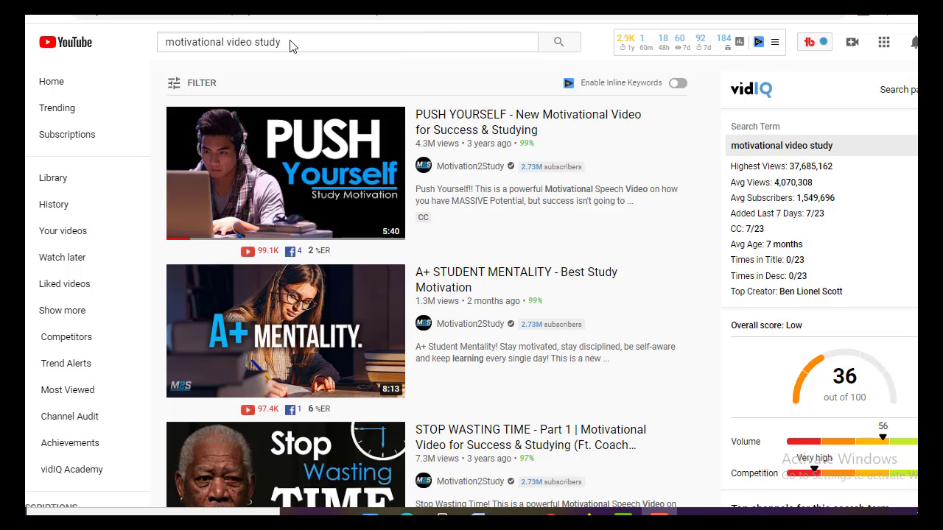
drag(291, 46, 152, 47)
text(hoiw to)
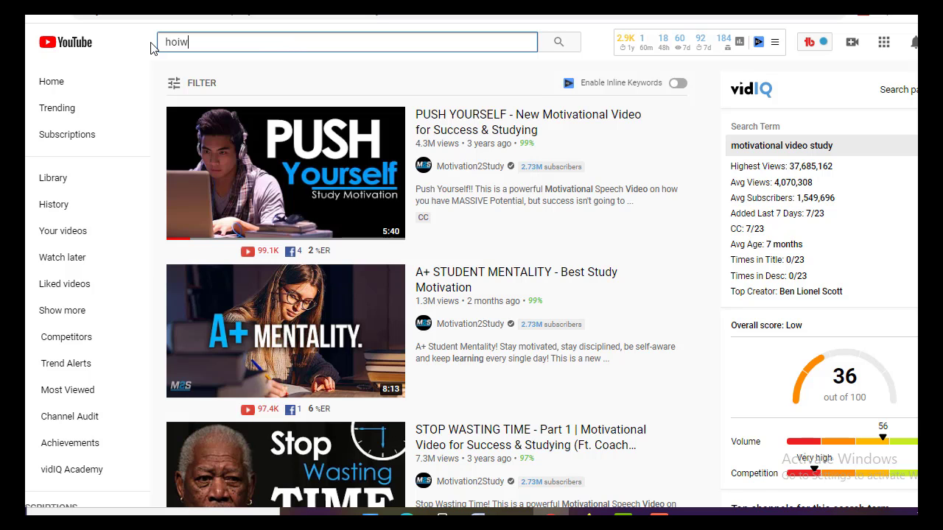
text( make)
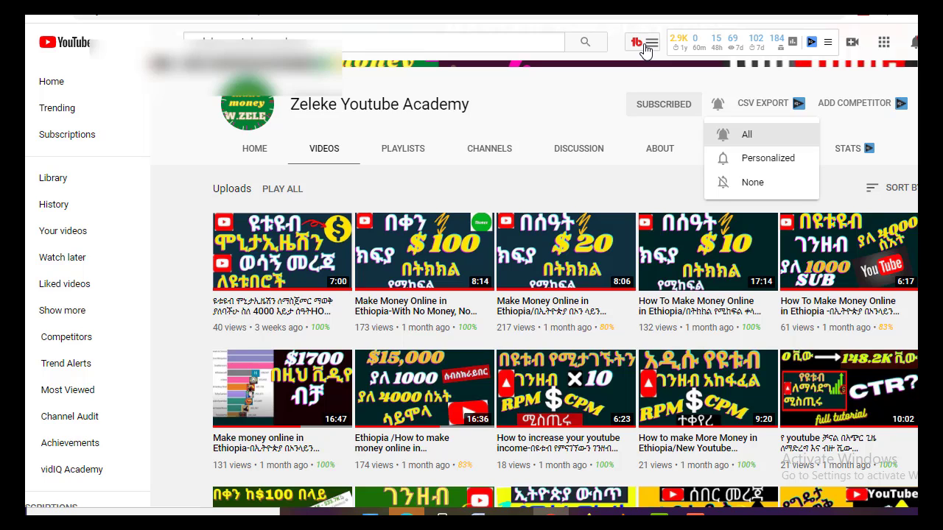
Explore the keyword "how to make a cake" in TubeBuddy's Keyword Explorer, plus the related keyword "how to make a cake at home easy".
click(646, 47)
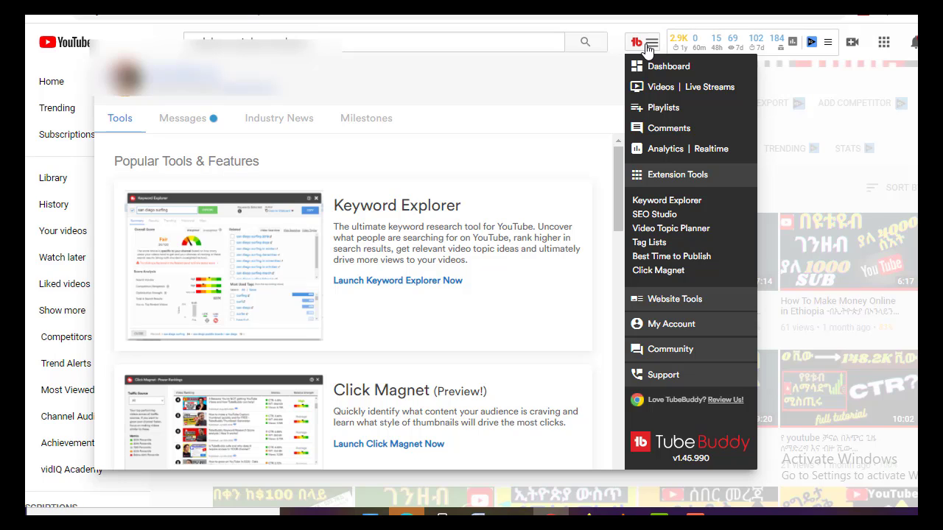
click(420, 289)
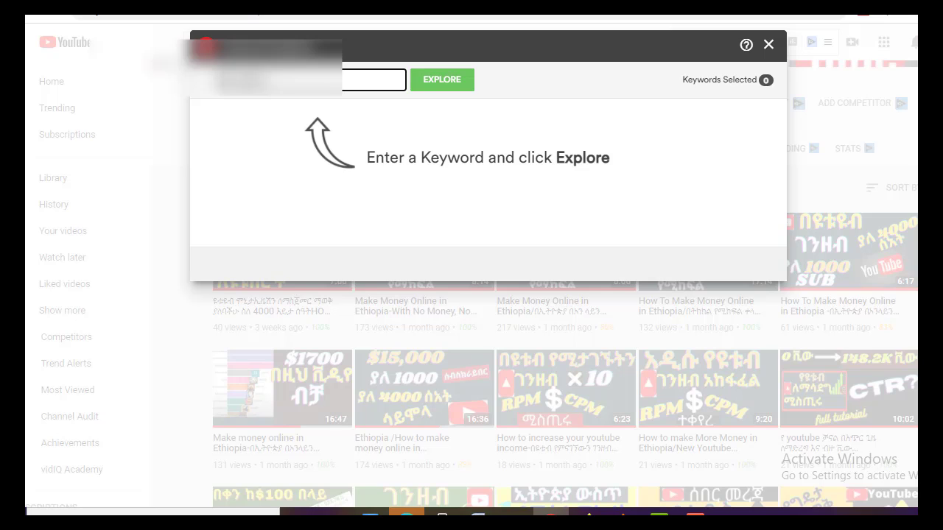
text(how to make a cake)
key(Return)
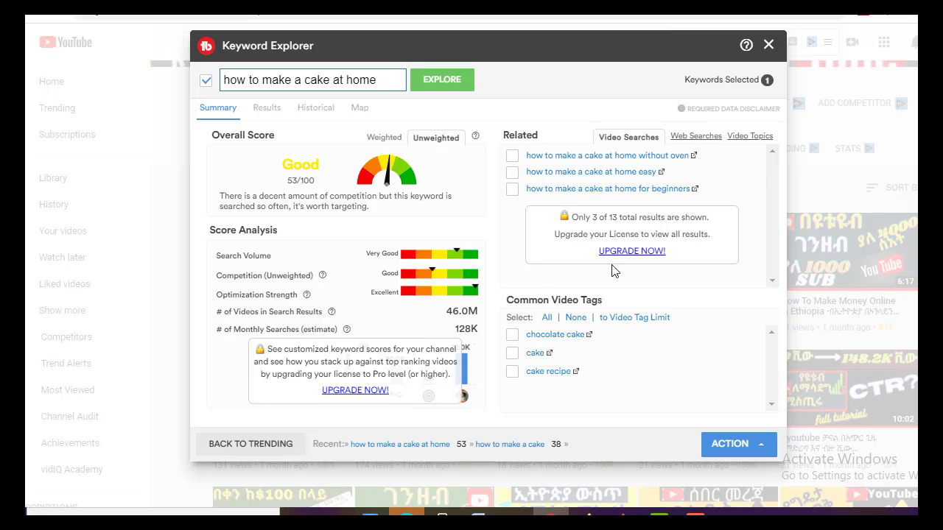
click(553, 175)
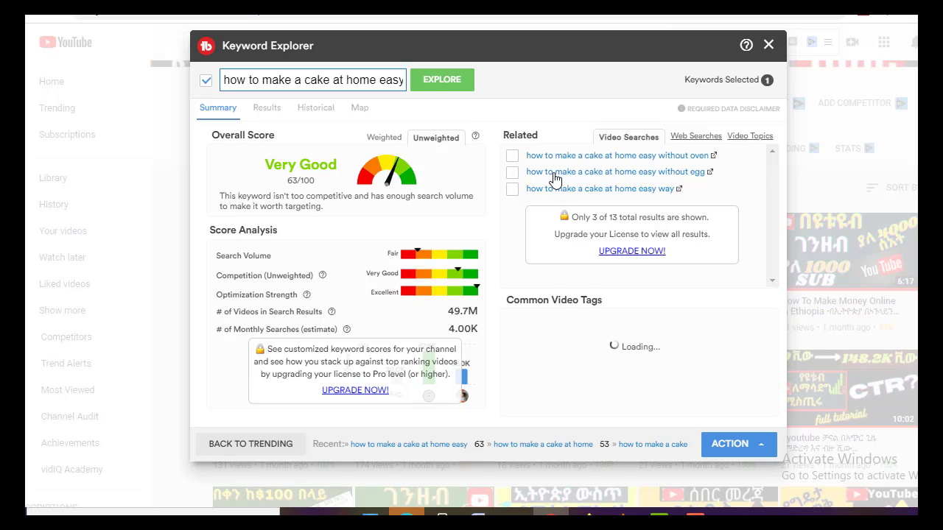
Remove "how to" from the keyword and explore "make a cake at home easy".
click(262, 80)
key(BackSpace)
key(BackSpace)
key(BackSpace)
key(BackSpace)
key(BackSpace)
key(BackSpace)
key(BackSpace)
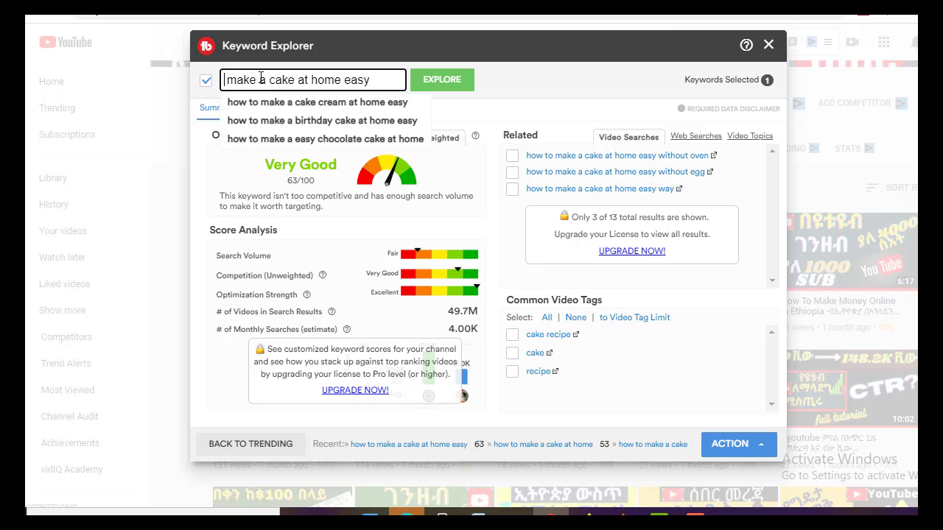
click(434, 79)
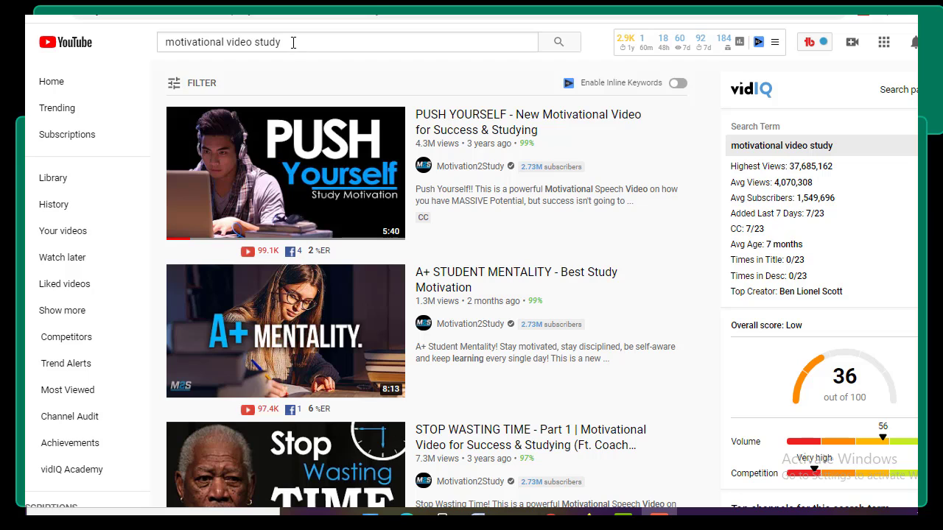
Search YouTube for "hoiw to make a cake" in place of "motivational video study".
drag(293, 42, 152, 46)
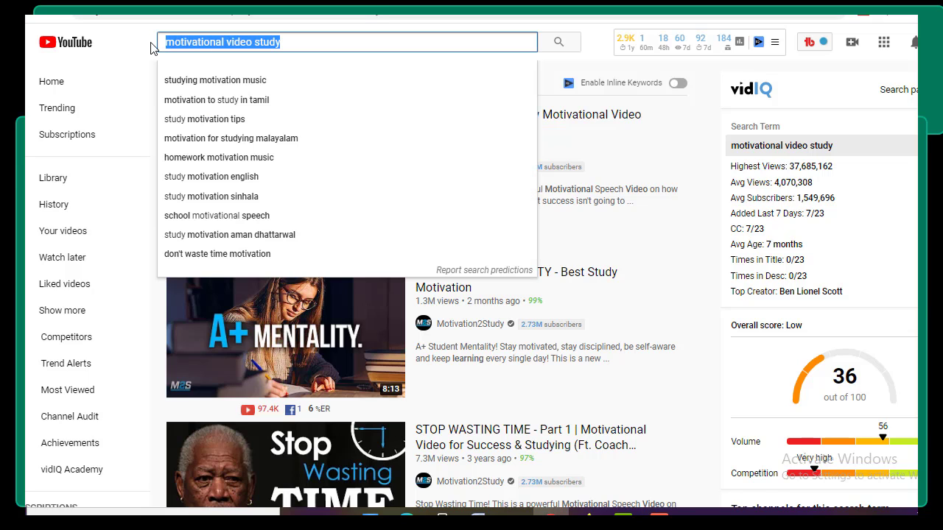
text(hoiw to)
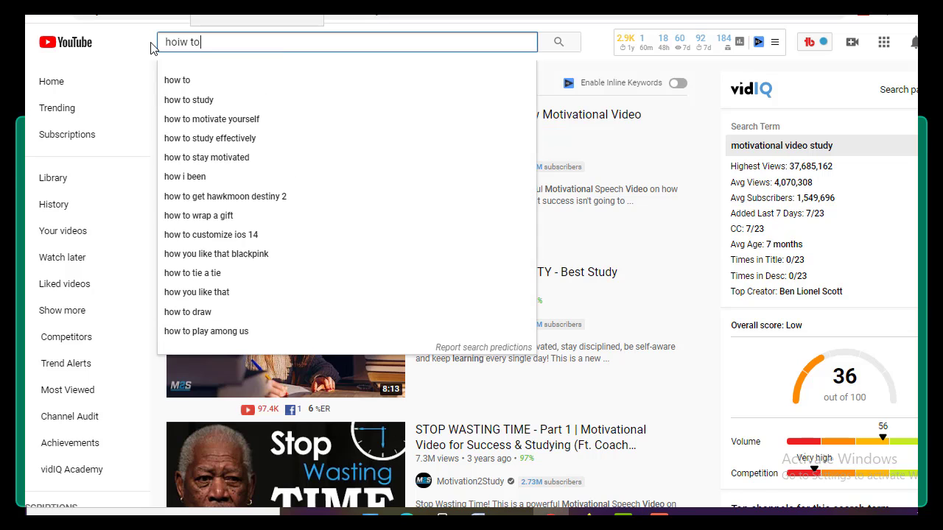
text( make)
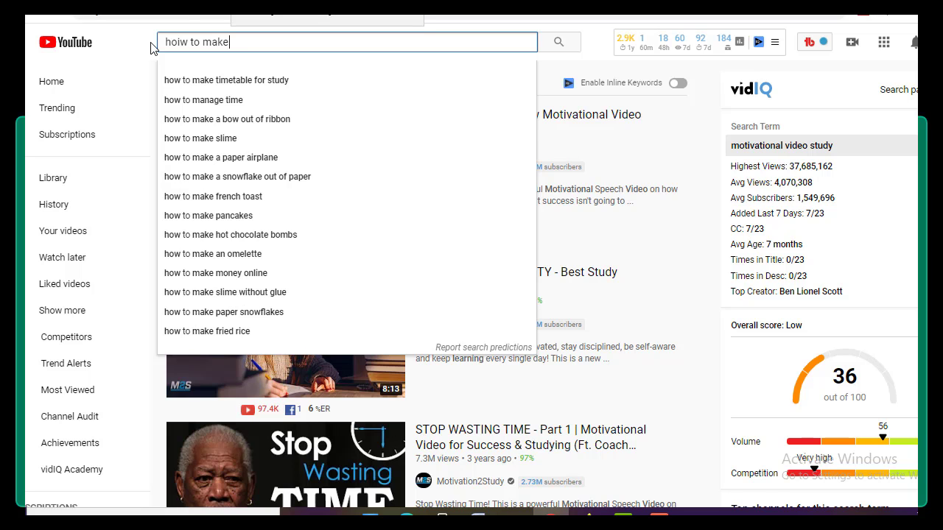
key(Escape)
text(a cake)
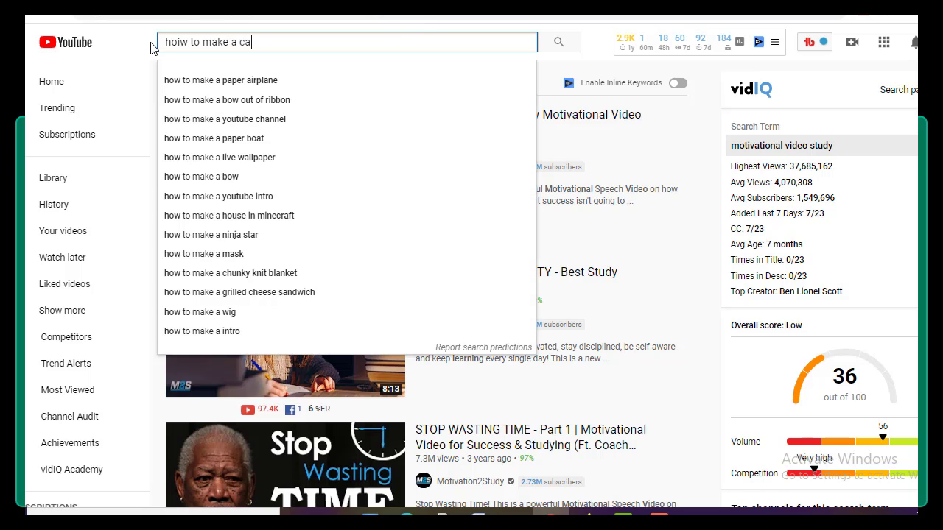
key(Escape)
key(Return)
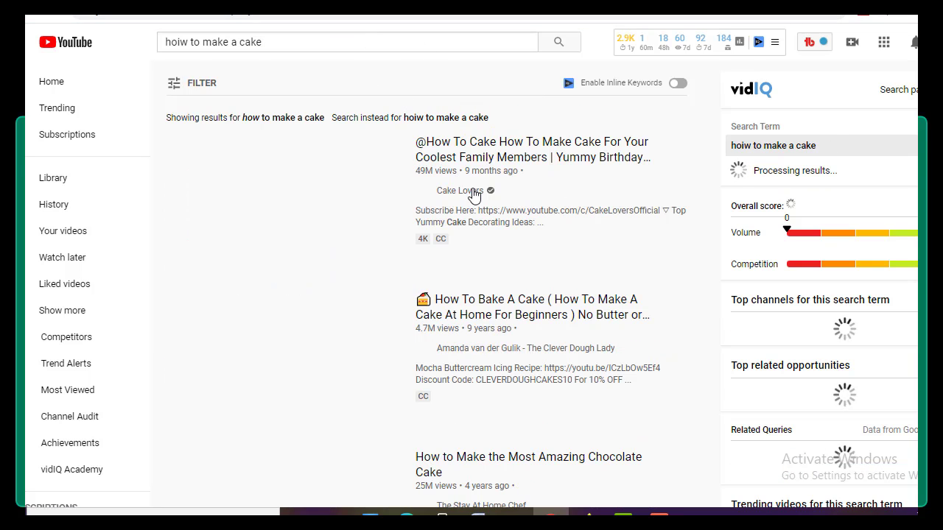
Examine the titles, view counts and channels of the videos in the cake search results.
scroll(471, 193, down, 2)
scroll(474, 195, up, 1)
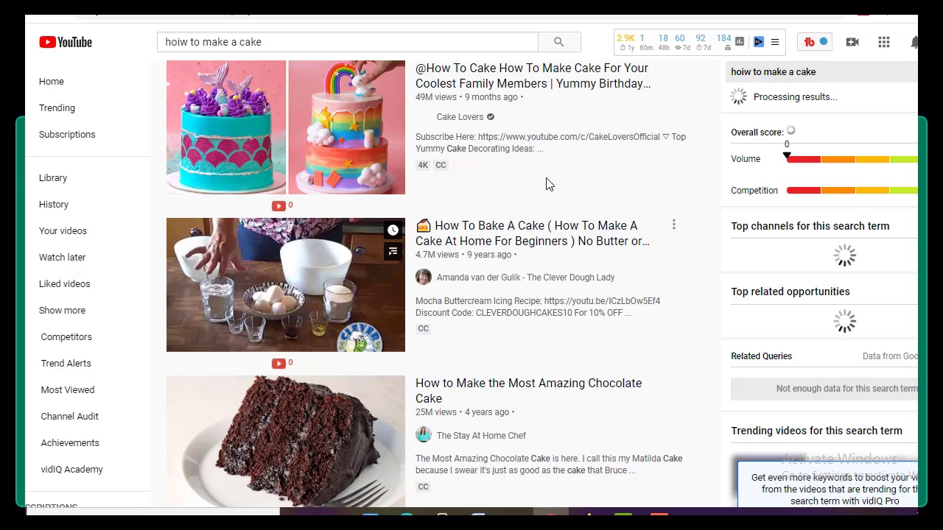
scroll(533, 213, down, 5)
scroll(533, 212, up, 4)
scroll(534, 215, down, 4)
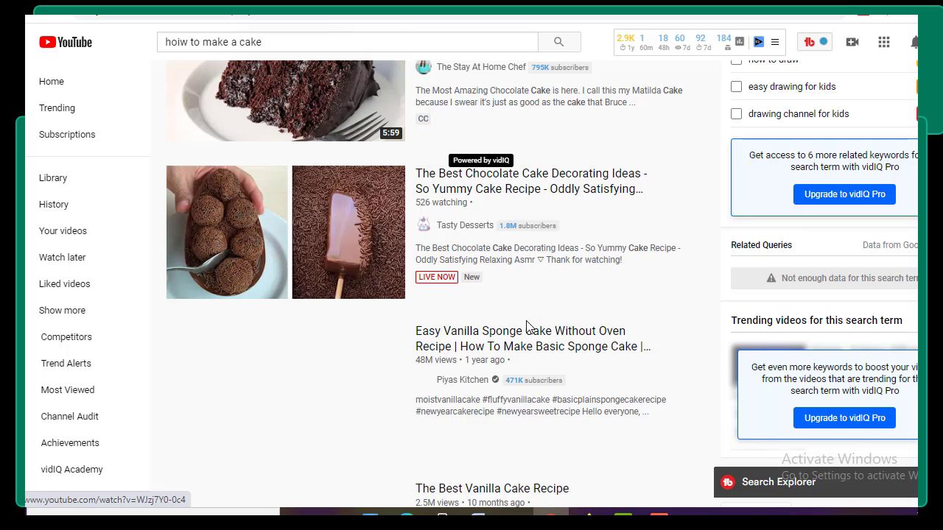
scroll(526, 324, down, 2)
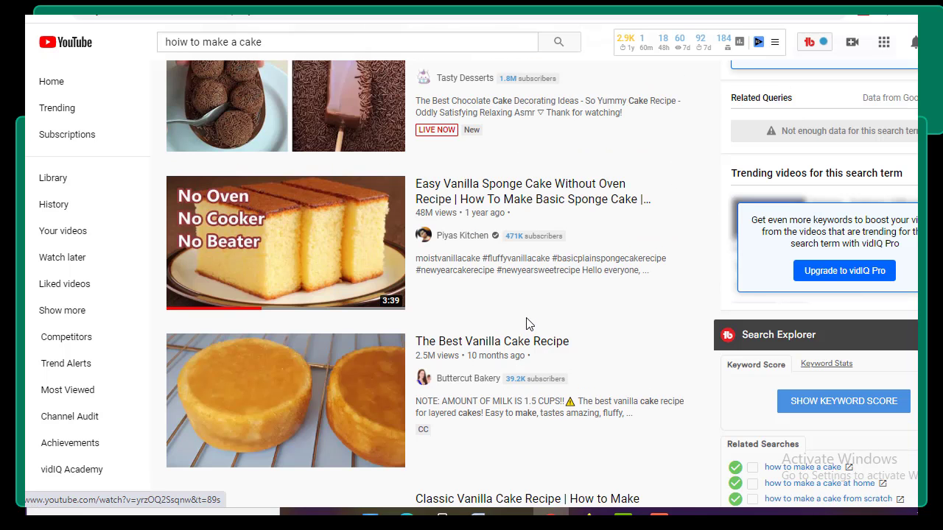
scroll(527, 316, down, 3)
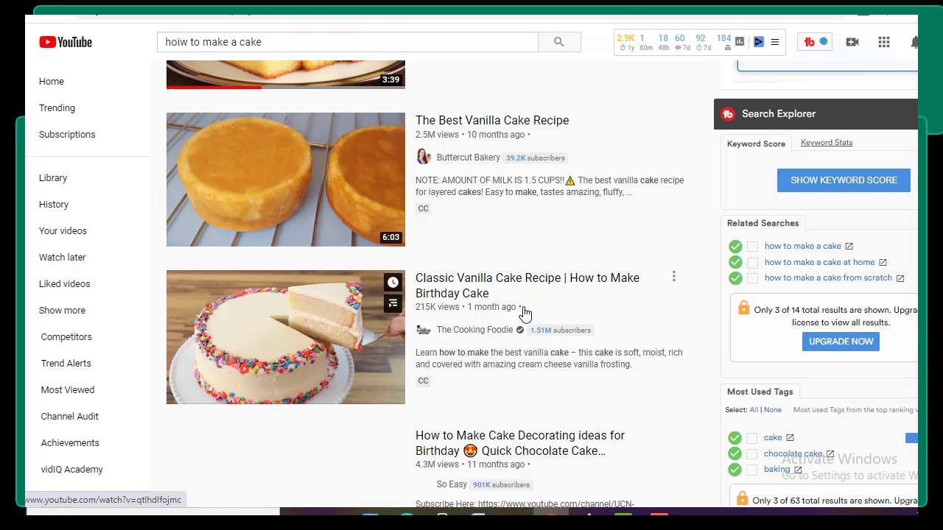
scroll(525, 313, down, 4)
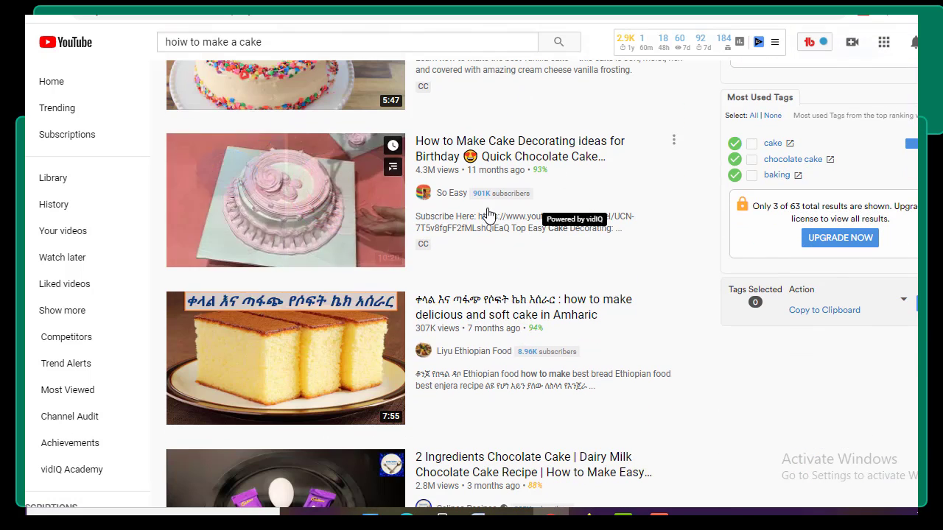
scroll(486, 304, down, 3)
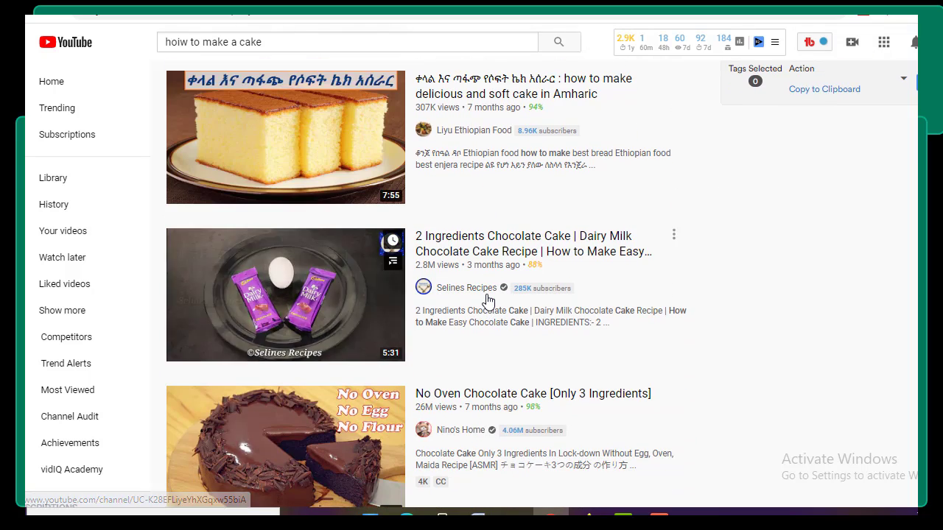
scroll(486, 302, down, 3)
scroll(488, 299, down, 4)
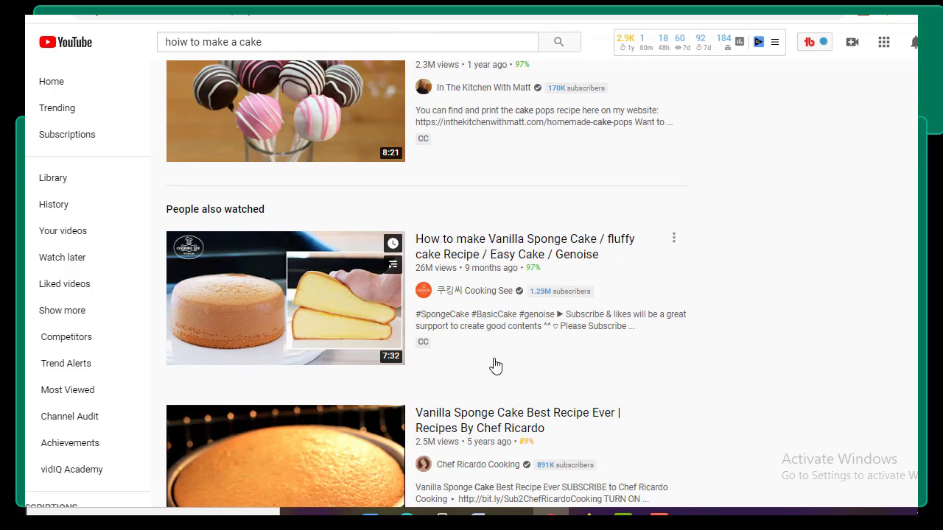
scroll(493, 378, down, 3)
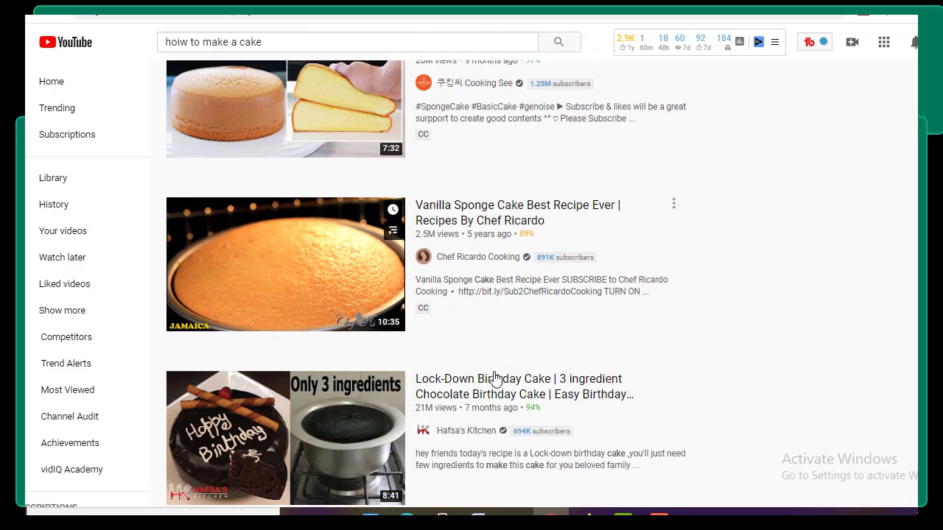
scroll(494, 378, down, 4)
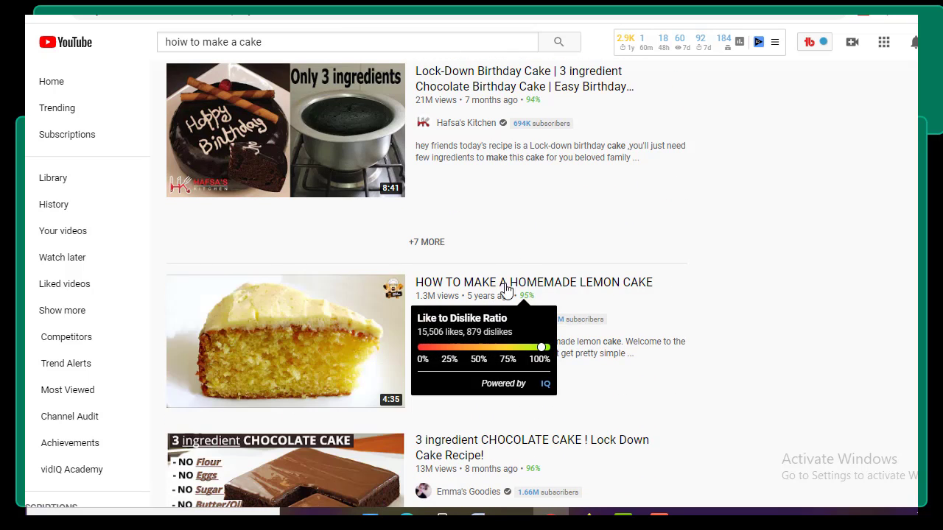
Show the search suggestions for "hoiw to make a cake" and dismiss them.
drag(271, 41, 156, 52)
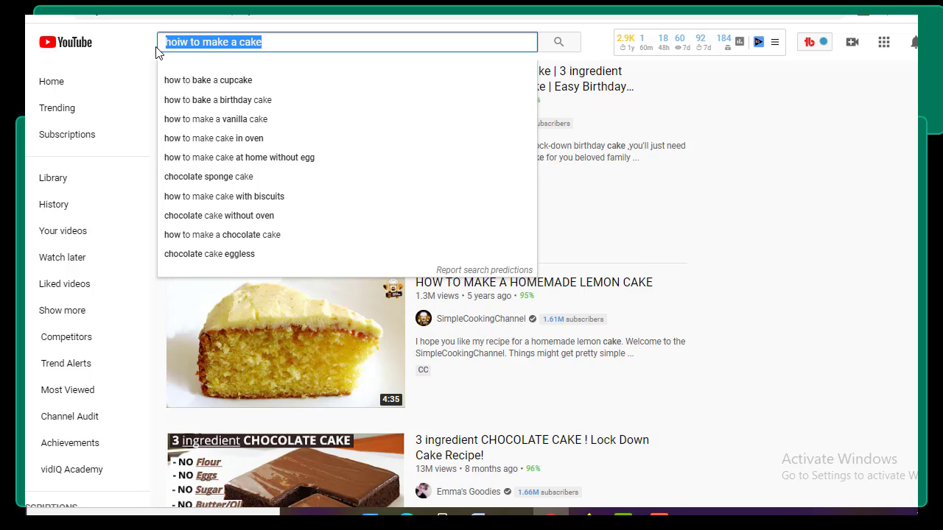
scroll(602, 245, down, 3)
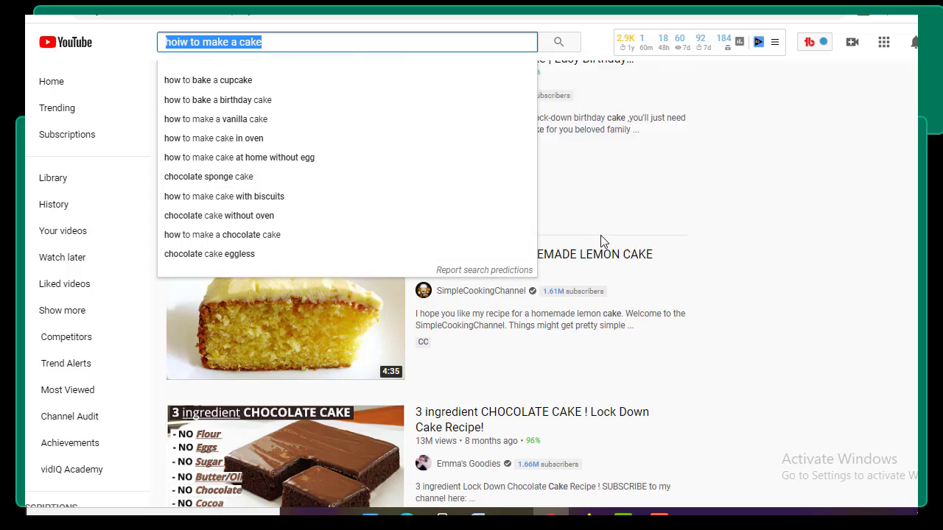
click(722, 196)
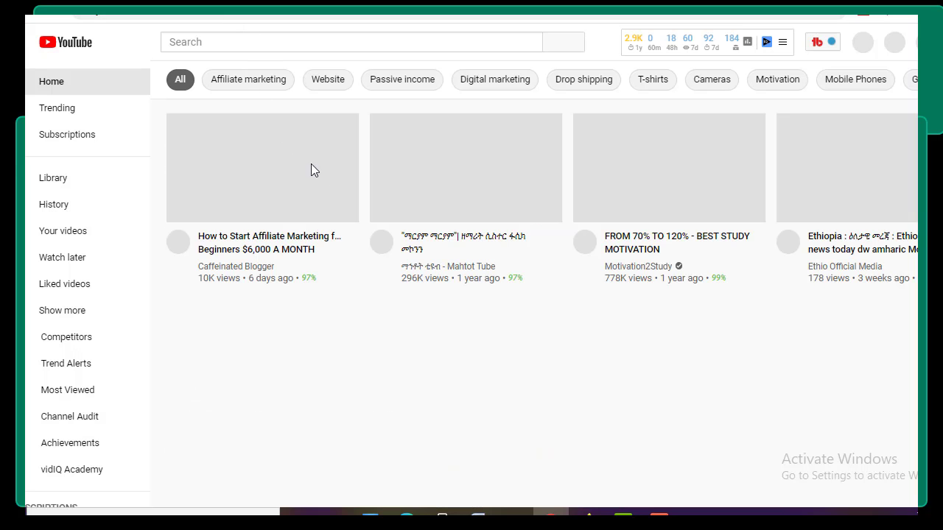
Look through the recommended videos on the YouTube home page.
scroll(366, 246, down, 4)
scroll(366, 250, down, 1)
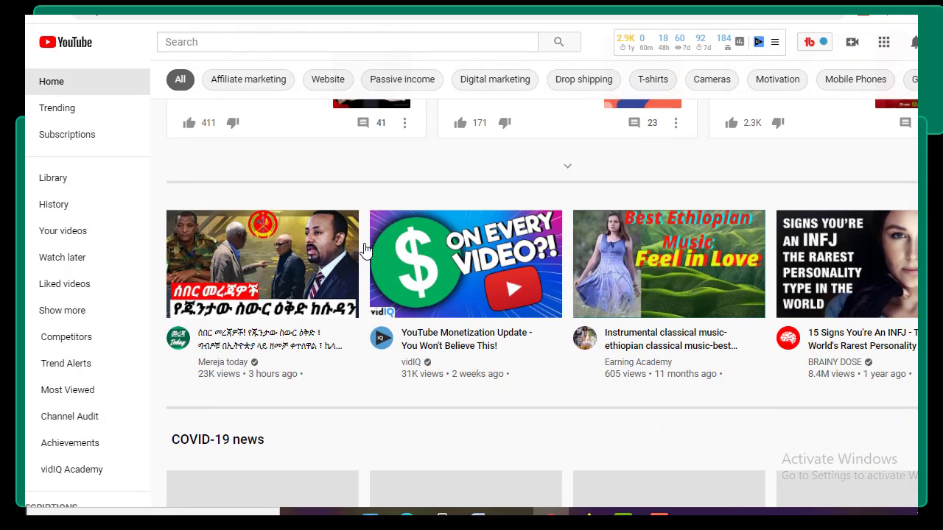
scroll(366, 250, down, 3)
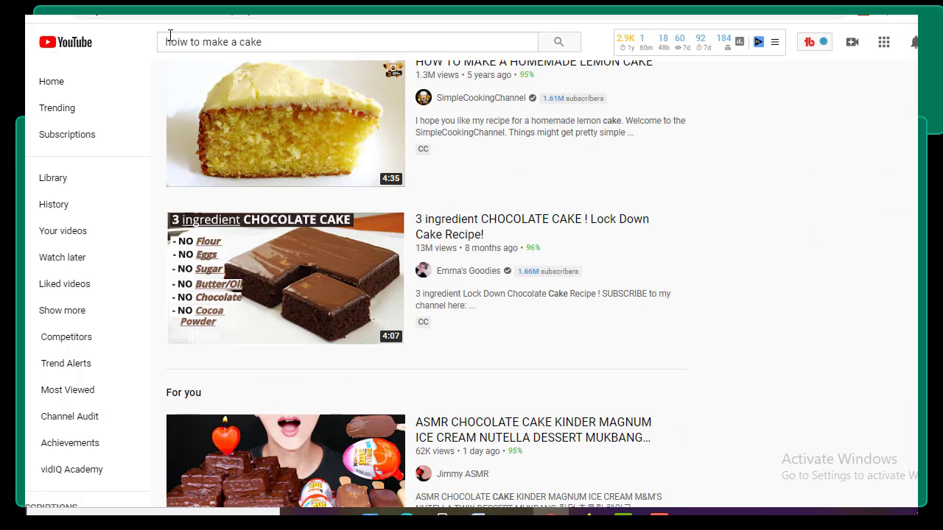
Replace the cake query with "make" and search for the suggested "make a cake".
drag(263, 42, 145, 39)
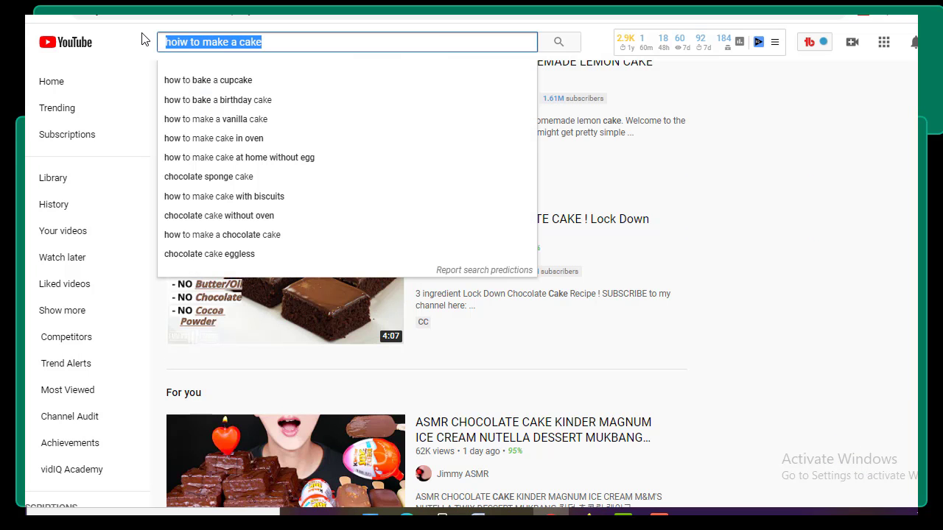
text(make)
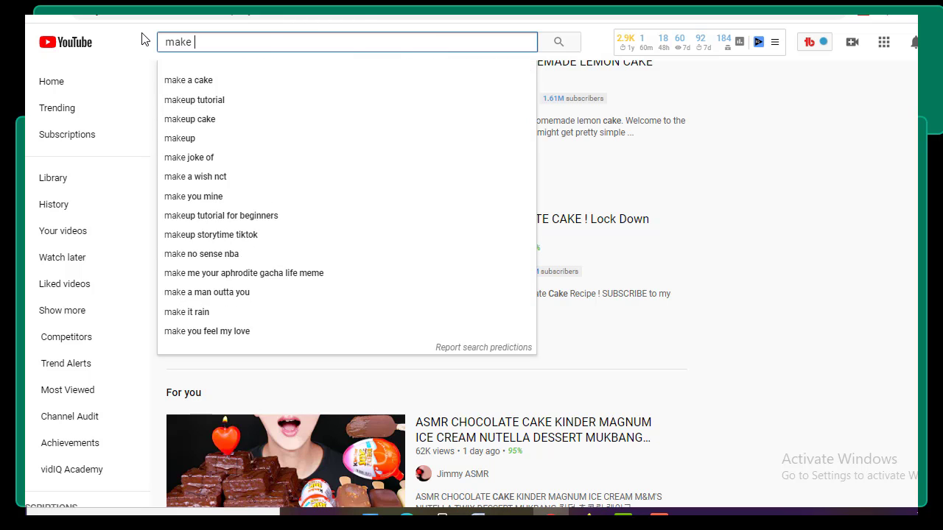
click(196, 80)
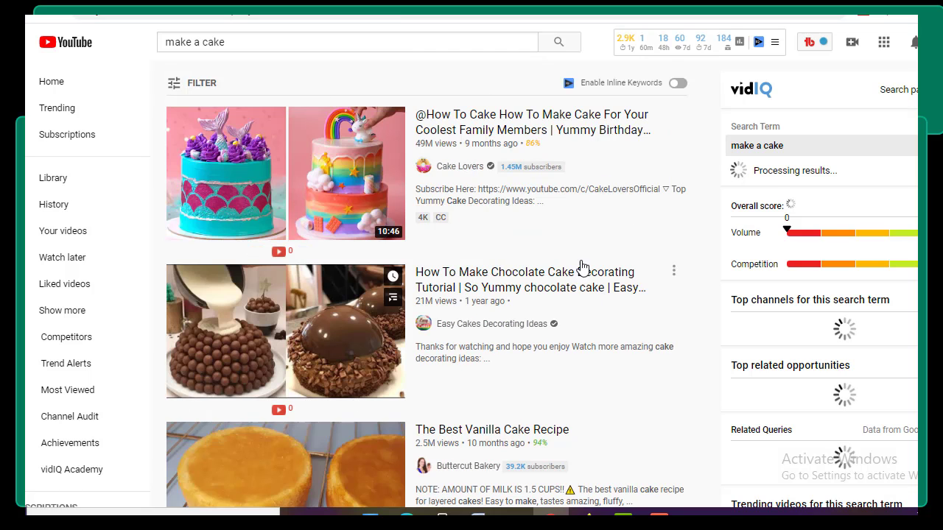
Show the search suggestions for "make a cake", search for the suggested "how to bake a birthday cake" and look through its results.
click(234, 38)
key(ctrl+a)
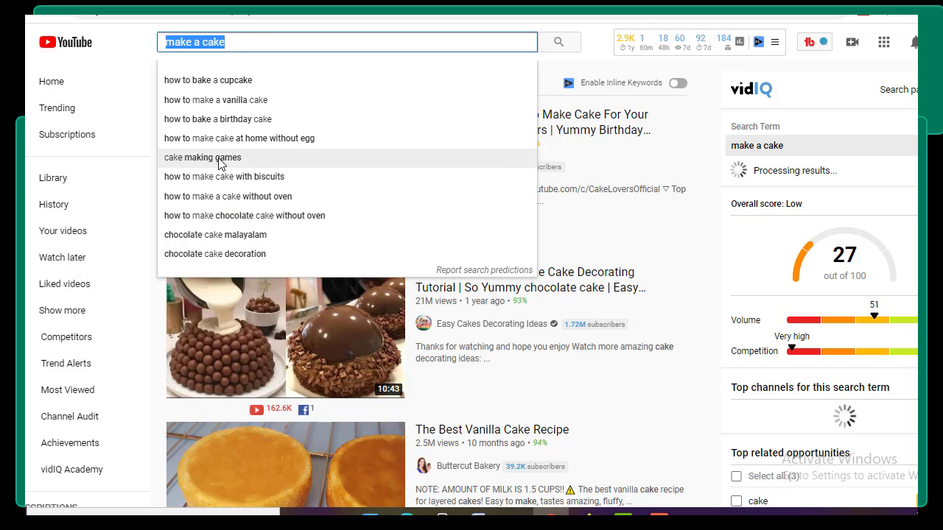
click(237, 124)
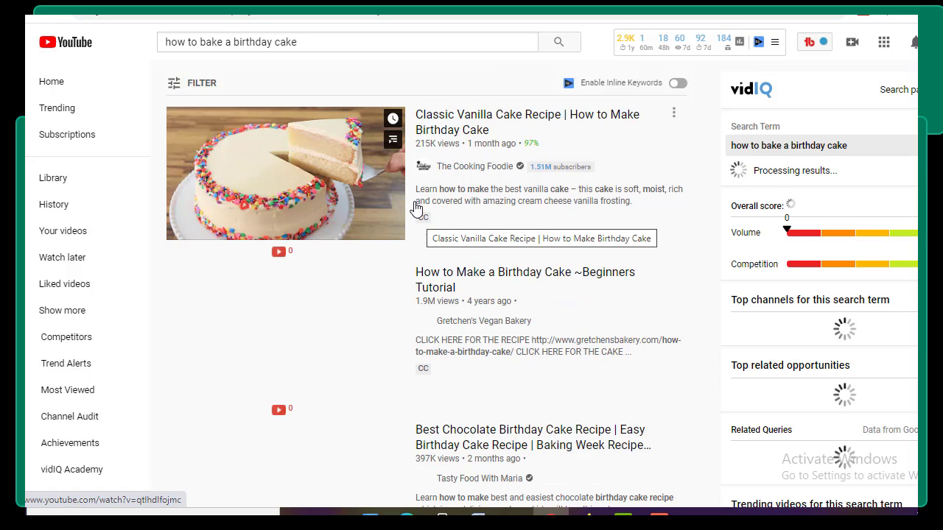
scroll(407, 162, down, 3)
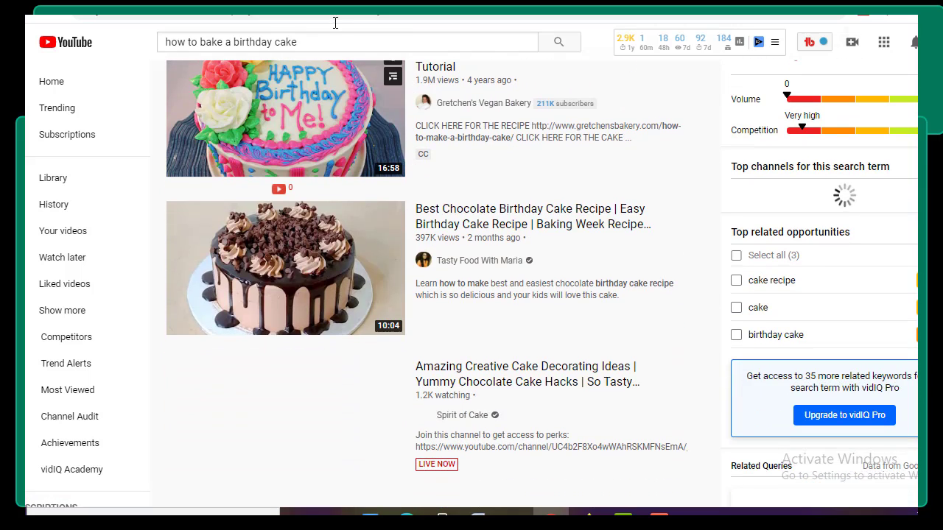
Replace the birthday cake query with "make a cake at home" and run the search.
click(301, 41)
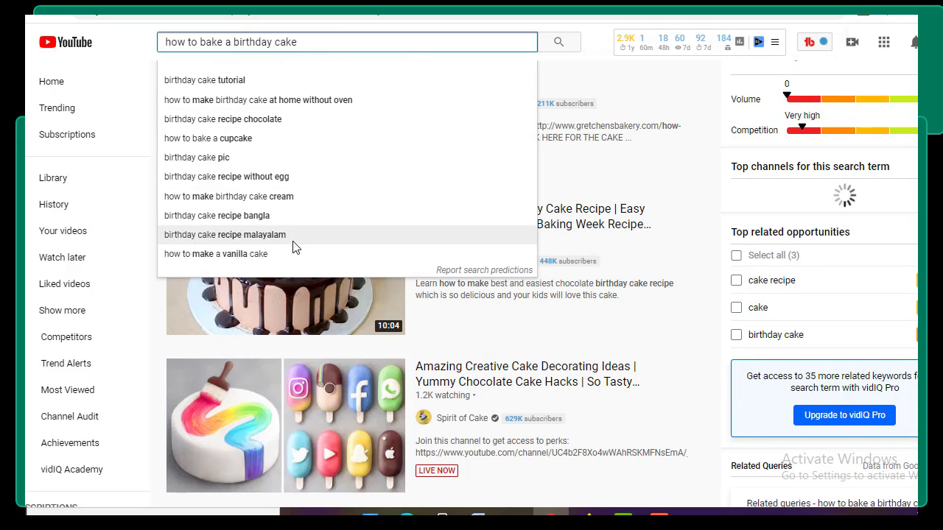
drag(301, 42, 127, 47)
text(mak)
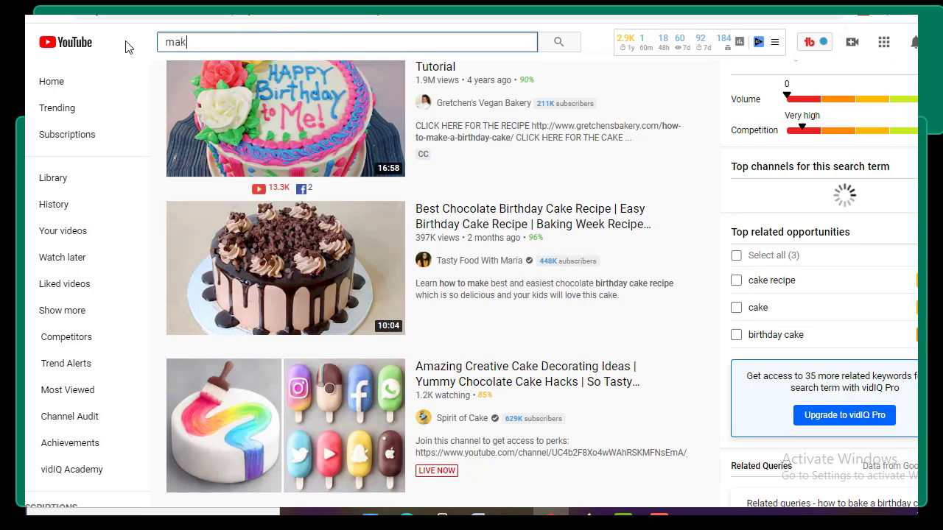
text(e a )
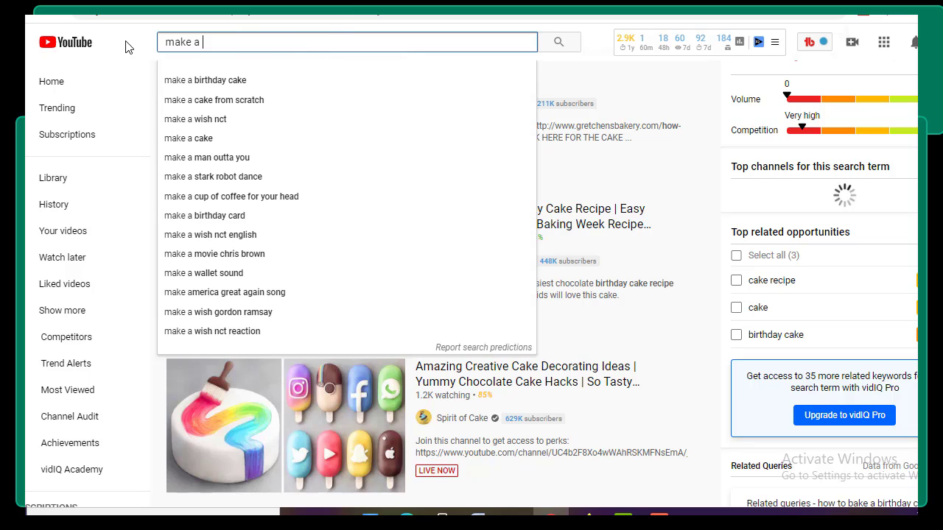
text(cake at home)
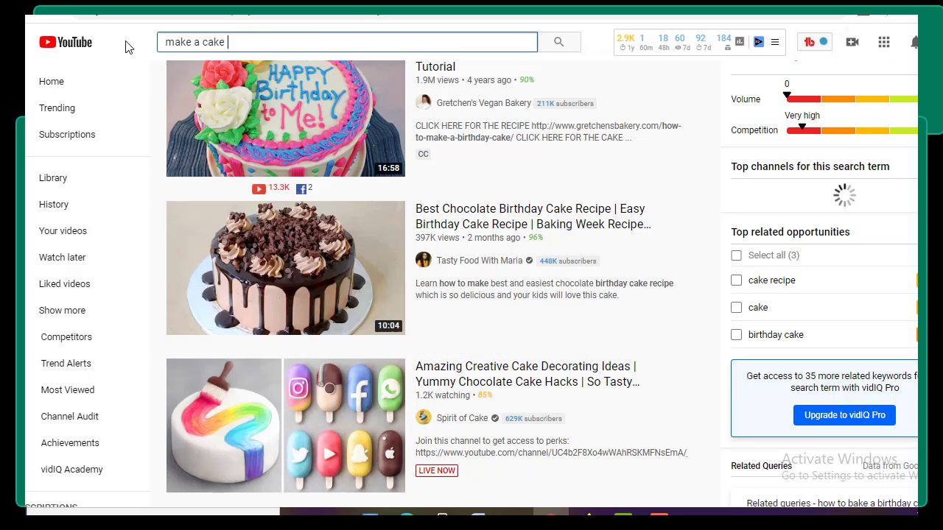
key(Return)
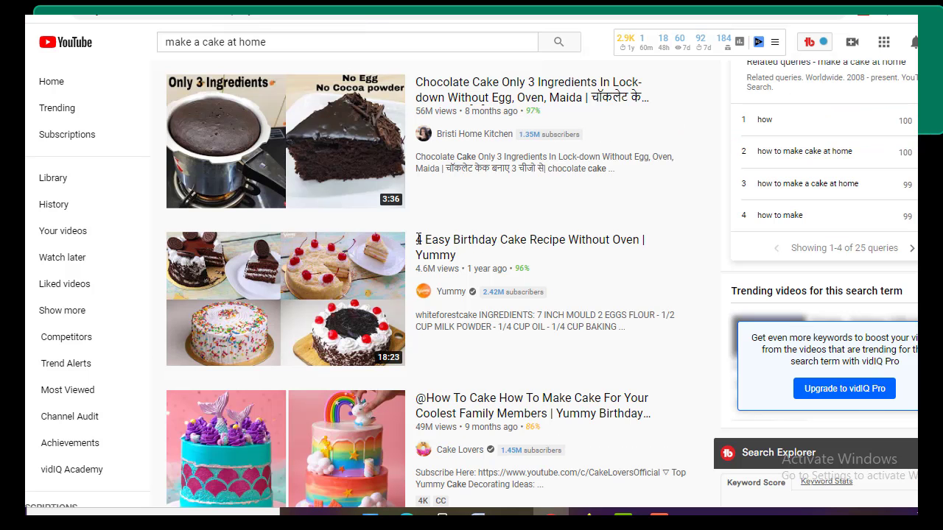
Examine the title of the "4 Easy Birthday Cake Recipe Without Oven" result, highlighting its opening words.
drag(418, 240, 421, 245)
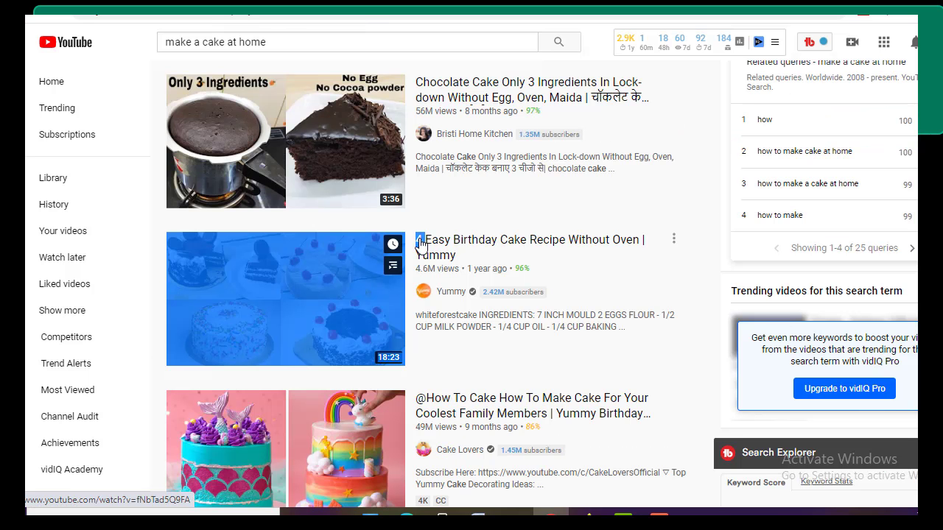
drag(420, 245, 422, 245)
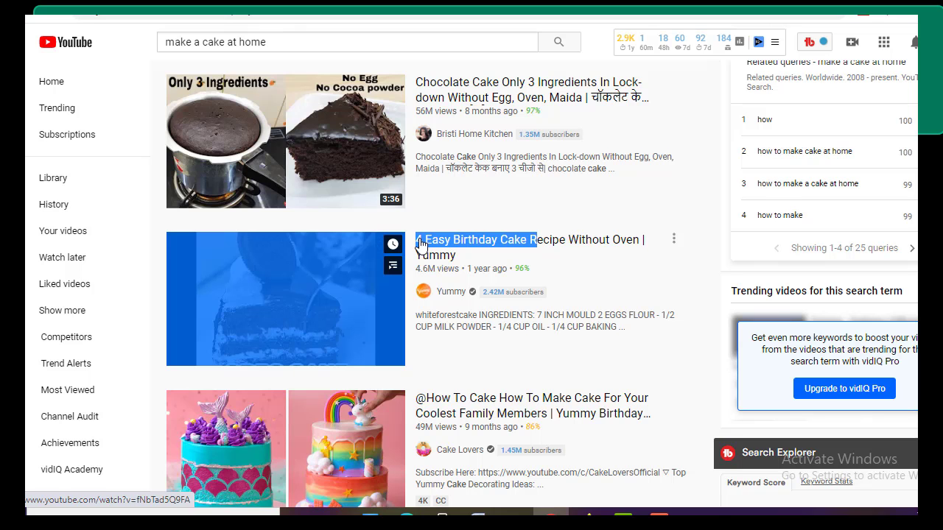
click(530, 245)
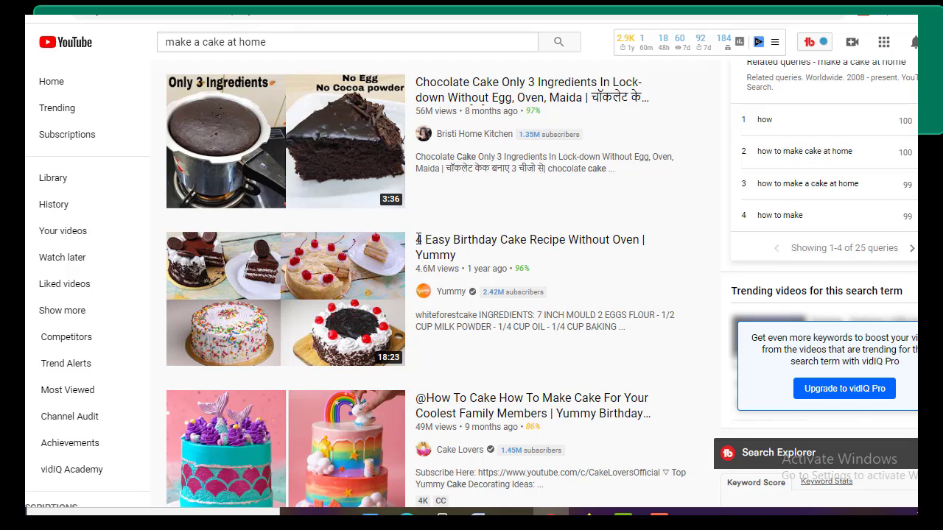
drag(417, 240, 419, 245)
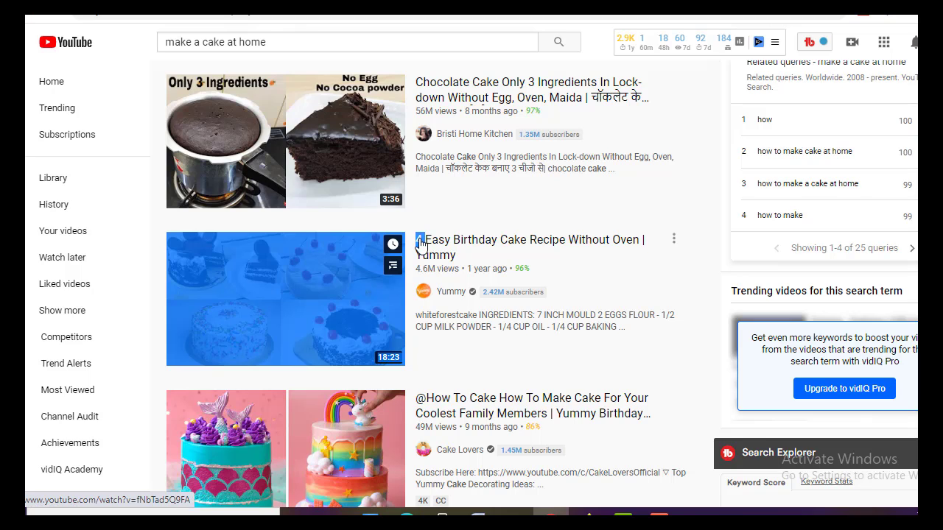
drag(420, 245, 421, 246)
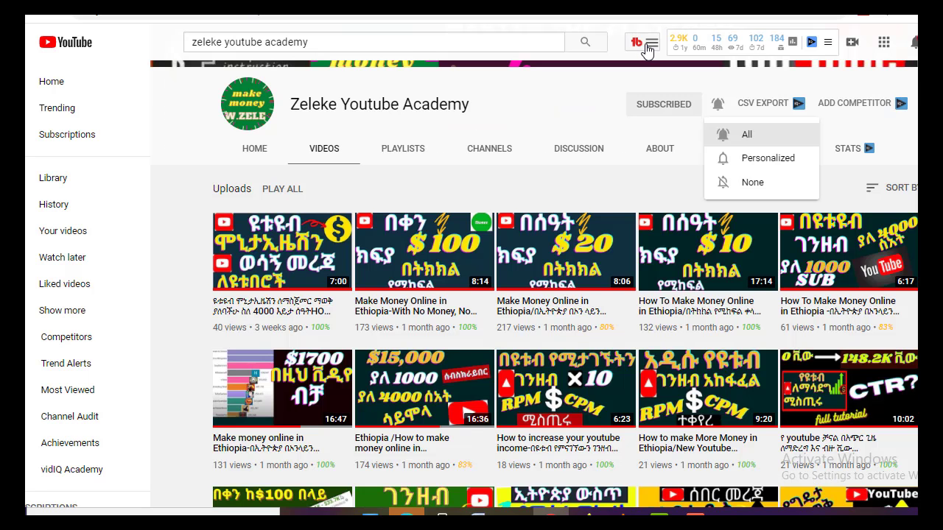
Launch TubeBuddy's Keyword Explorer and explore the keyword "how to make a cake".
click(646, 46)
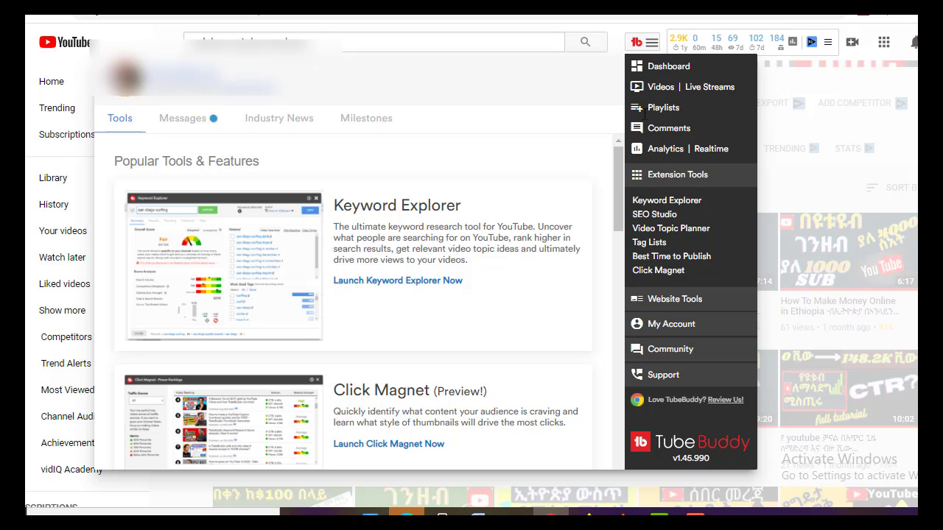
click(418, 284)
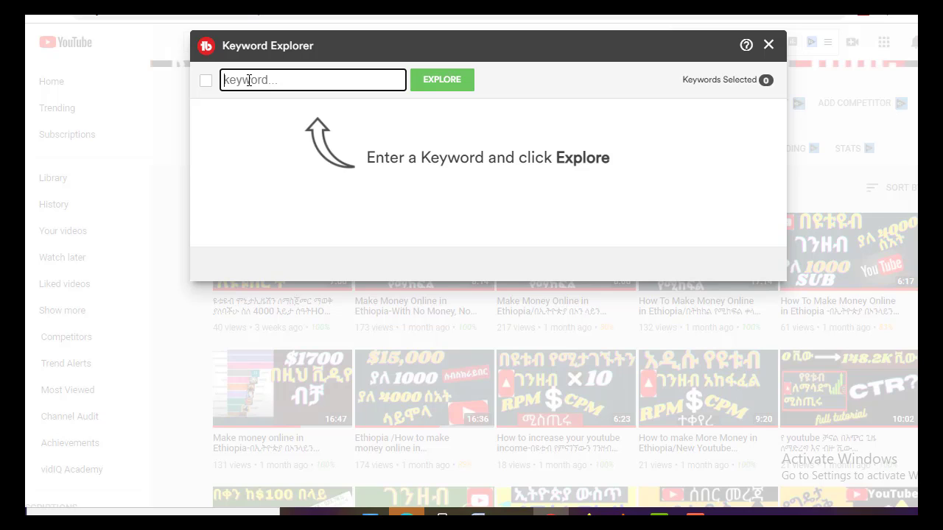
text(how to ma)
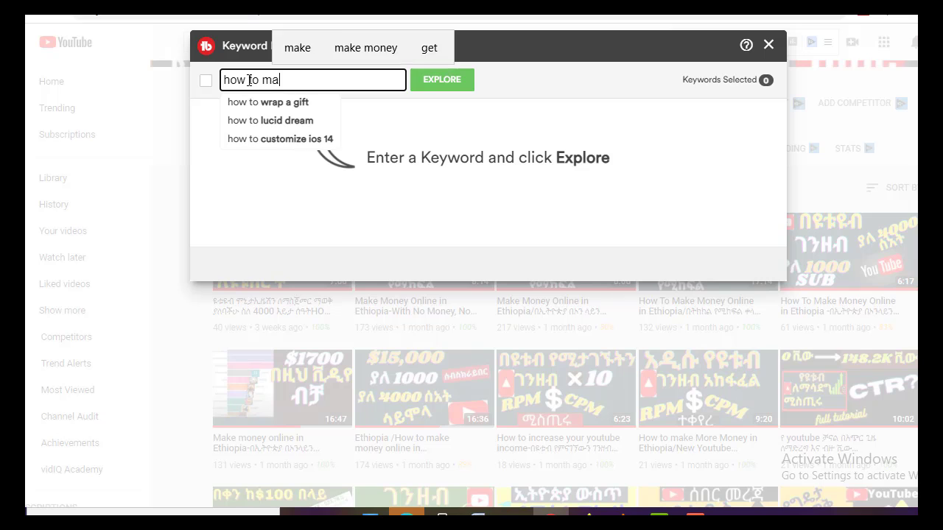
text(ke a cake)
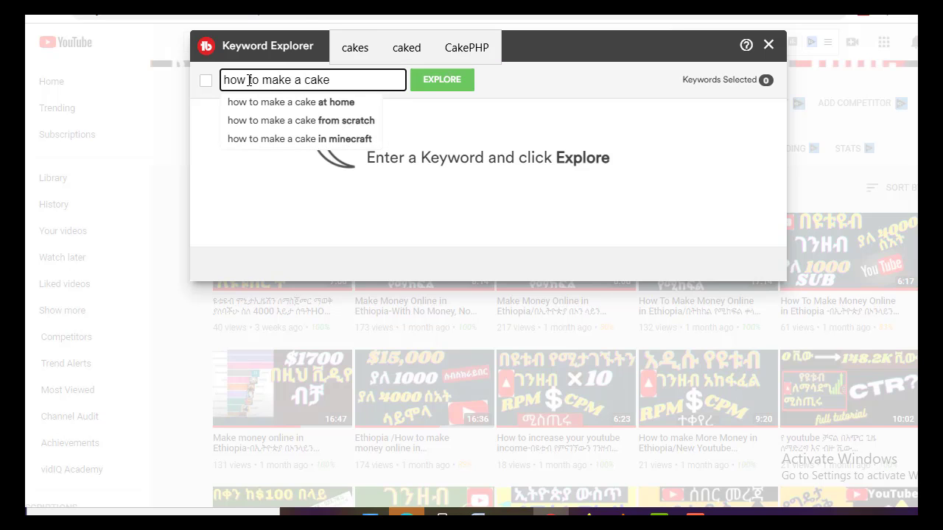
key(Return)
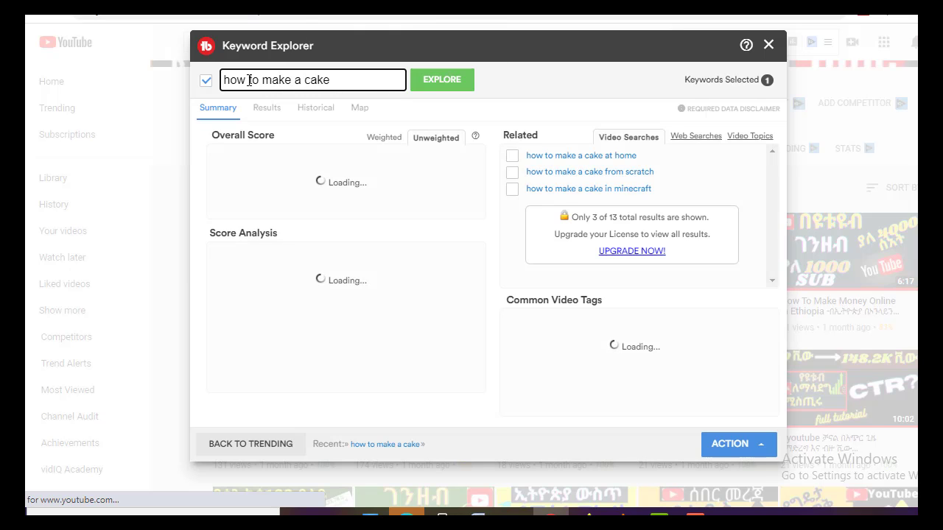